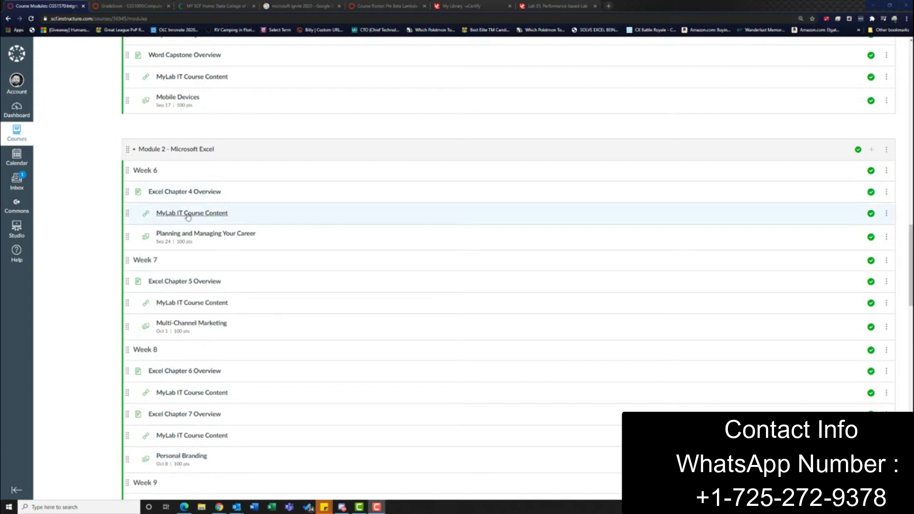
Step: Open the Excel 4F Vehicles (Homework) assignment from the Excel Chapter 4 folder of the Week 6 MyLab IT course content
{"action": "left_click", "coordinate": [168, 218]}
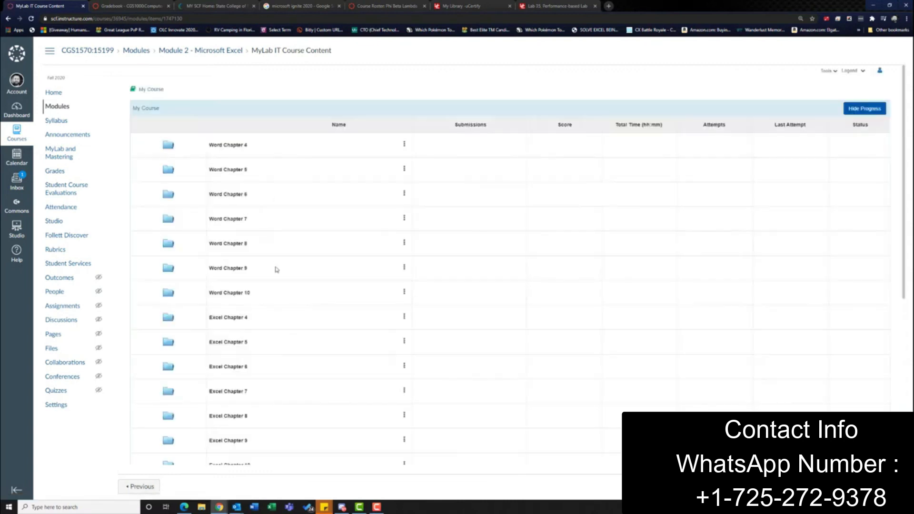
{"action": "left_click", "coordinate": [238, 318]}
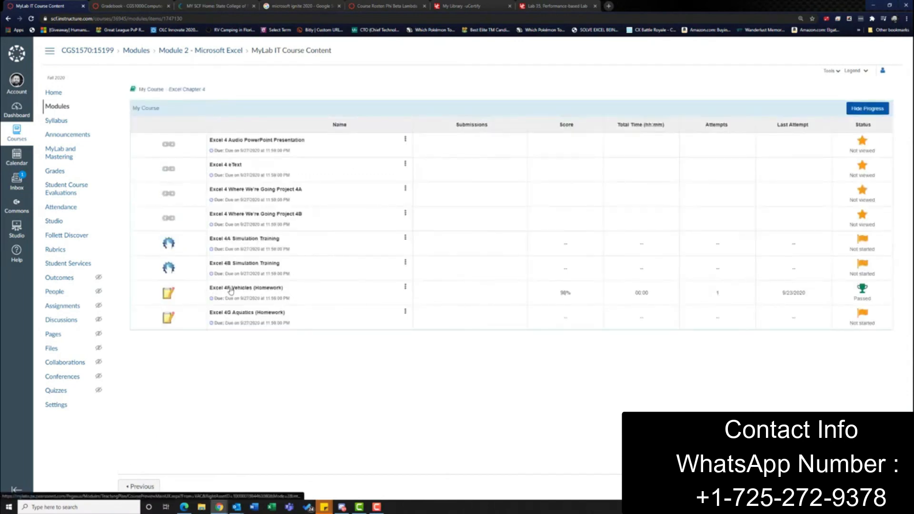
{"action": "left_click", "coordinate": [262, 289]}
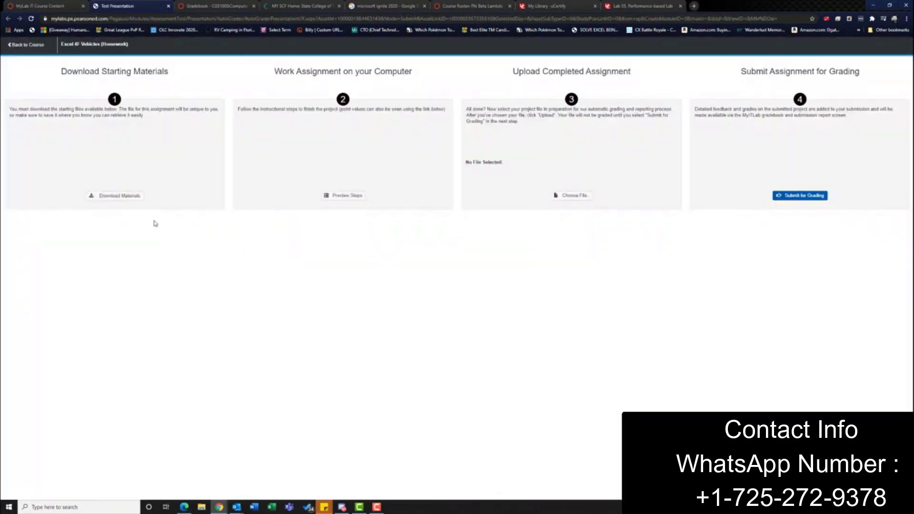
Step: Download all five starting files for the assignment individually and keep the flagged Access database download
{"action": "left_click", "coordinate": [115, 196]}
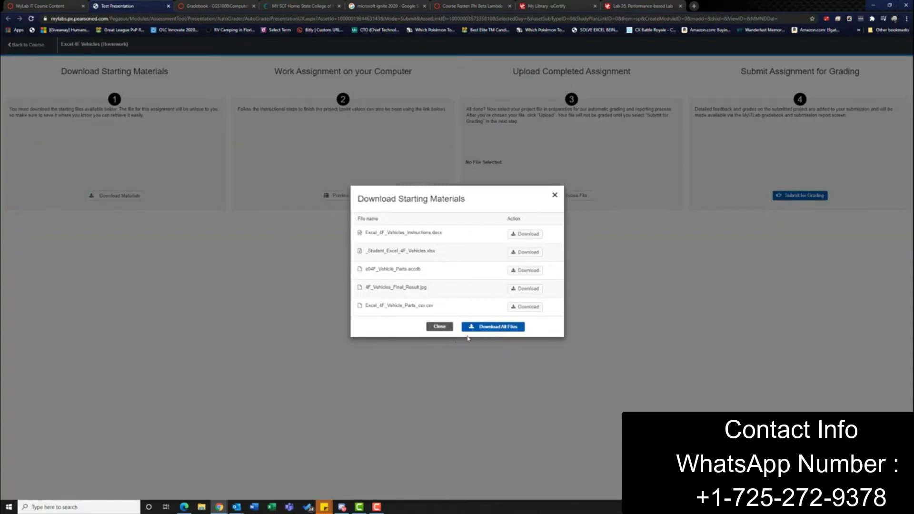
{"action": "left_click", "coordinate": [527, 234]}
{"action": "left_click", "coordinate": [524, 252]}
{"action": "left_click", "coordinate": [527, 259]}
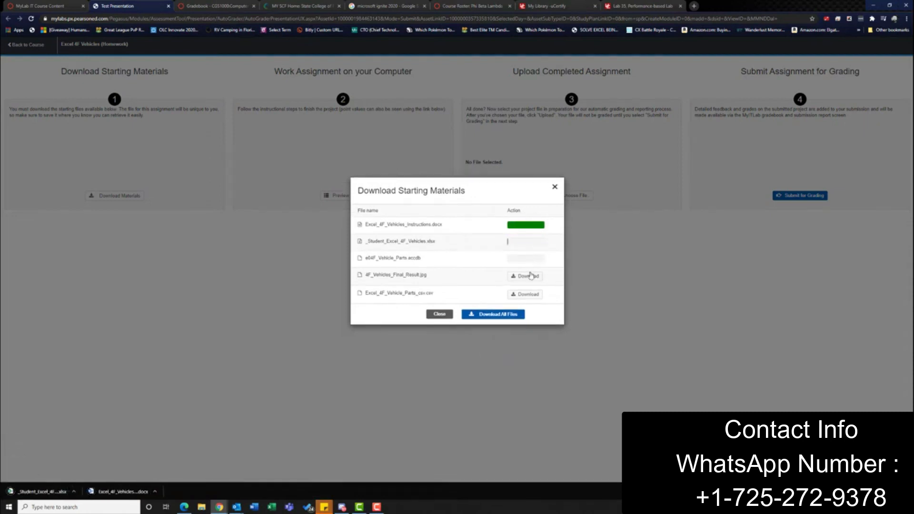
{"action": "left_click", "coordinate": [530, 274]}
{"action": "left_click", "coordinate": [526, 294]}
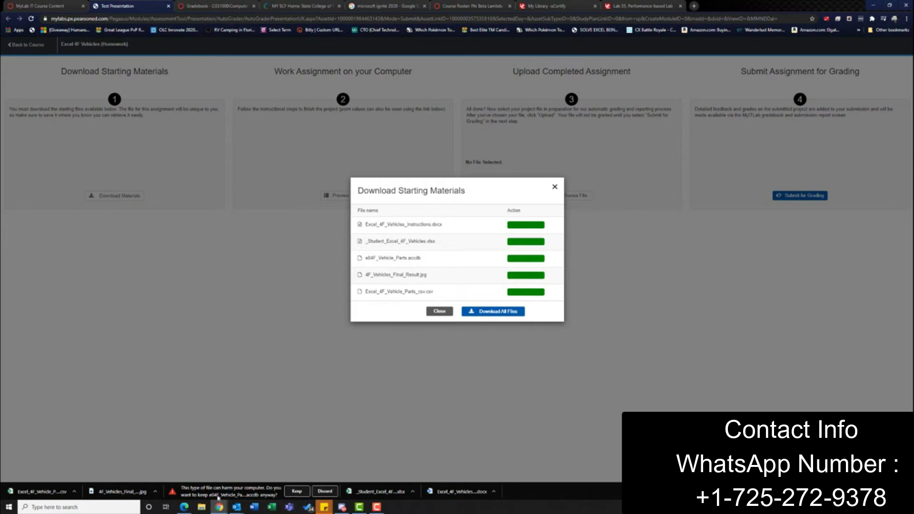
{"action": "left_click", "coordinate": [295, 494]}
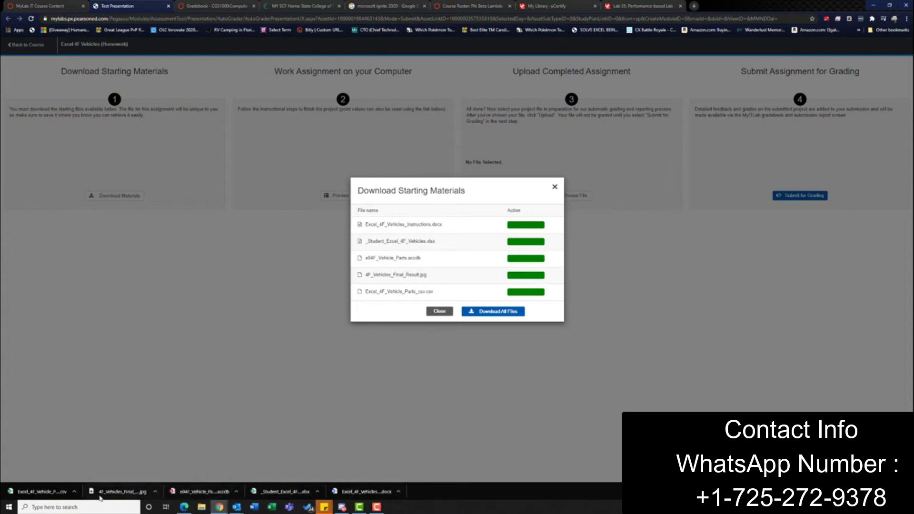
Step: Open the downloaded instructions document and the _Student_Excel_4F_Vehicles workbook, and enable editing in the workbook
{"action": "left_click", "coordinate": [350, 492]}
{"action": "left_click", "coordinate": [282, 492]}
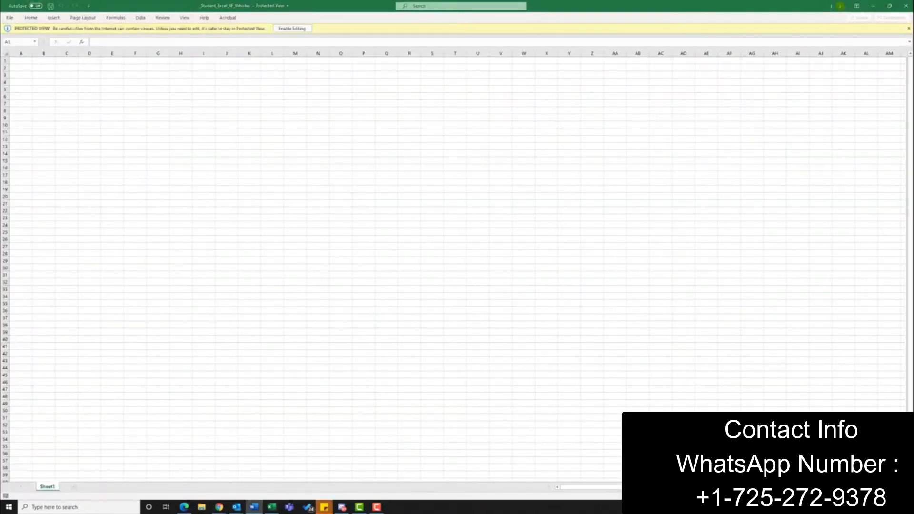
{"action": "left_click", "coordinate": [295, 28]}
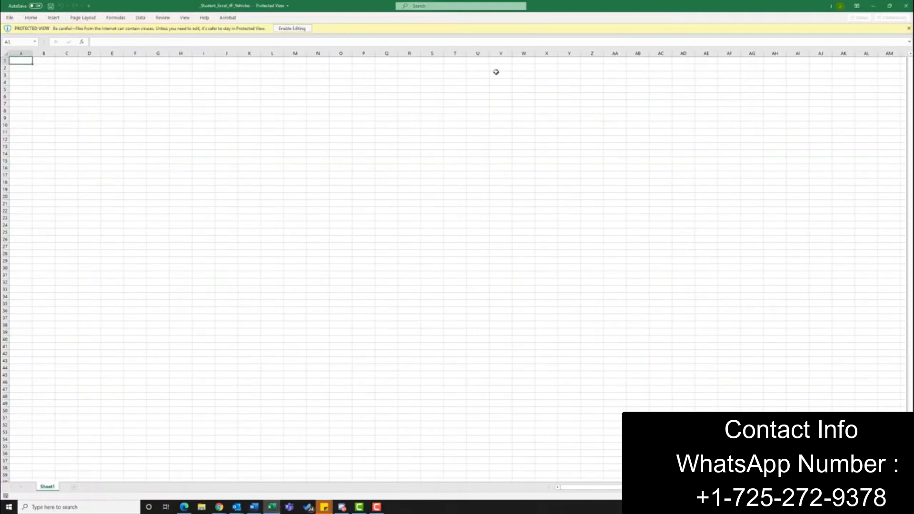
{"action": "left_click", "coordinate": [291, 29]}
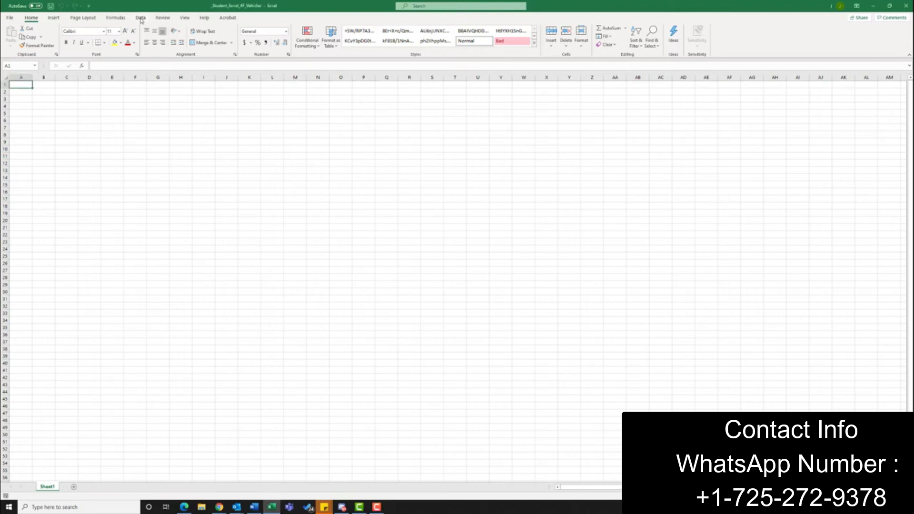
Step: Start a Microsoft Access database import using the e04F_Vehicle_Parts file from the Downloads folder
{"action": "left_click", "coordinate": [141, 19]}
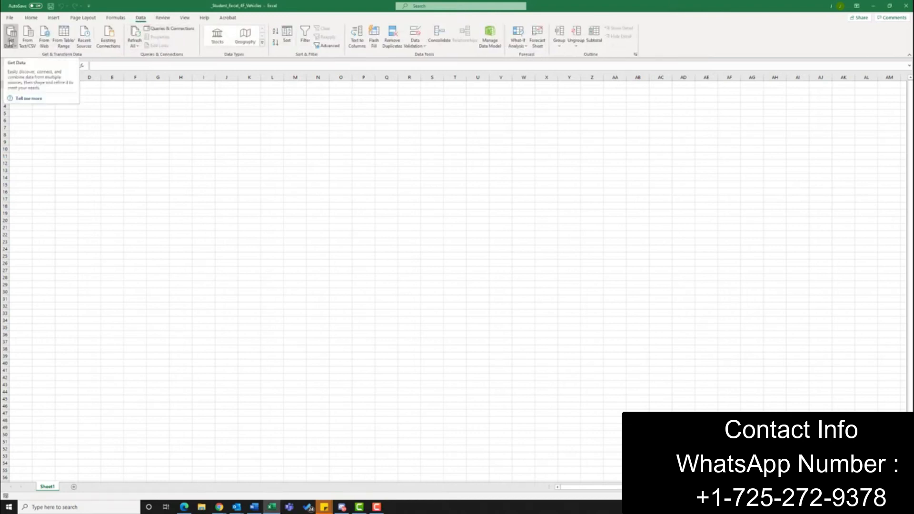
{"action": "left_click", "coordinate": [11, 39]}
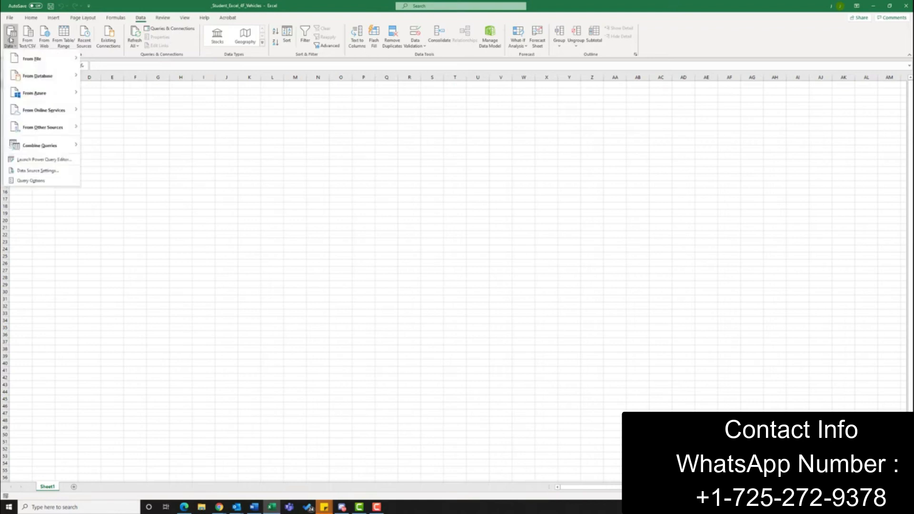
{"action": "mouse_move", "coordinate": [46, 77]}
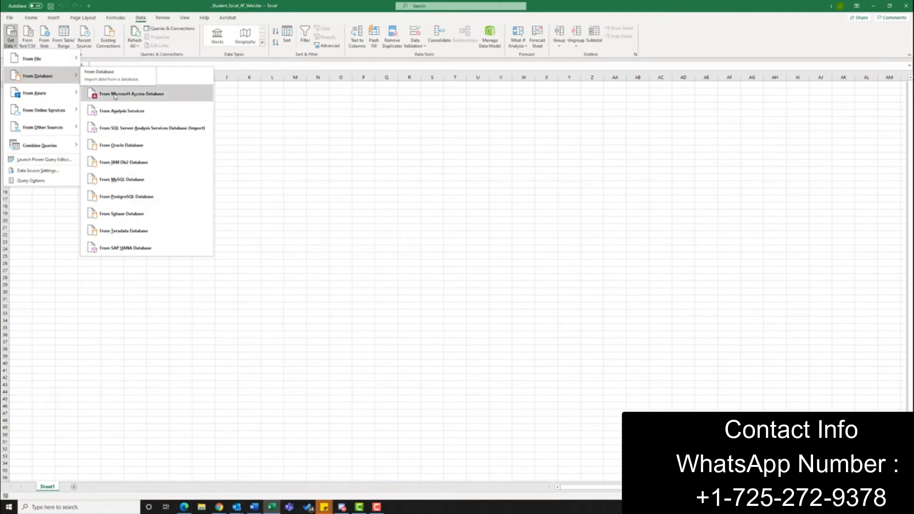
{"action": "left_click", "coordinate": [161, 94]}
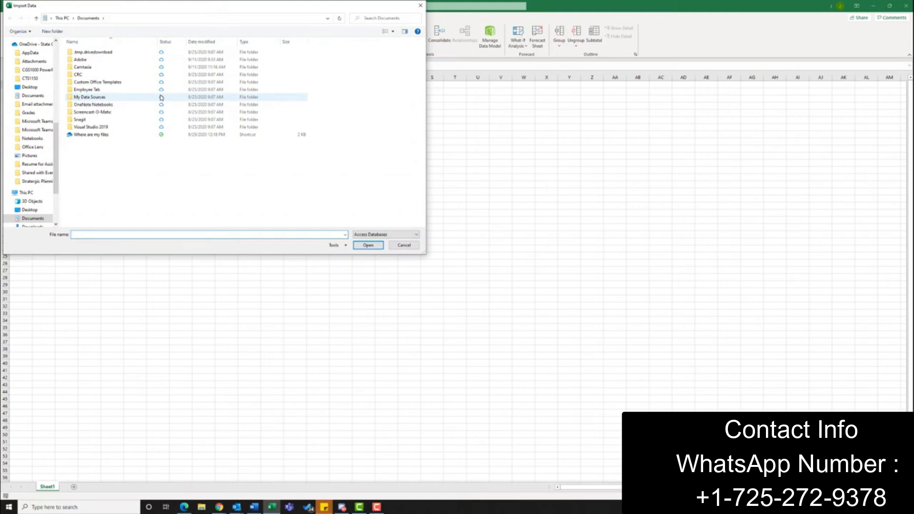
{"action": "scroll", "coordinate": [35, 68], "scroll_direction": "up", "scroll_amount": 10}
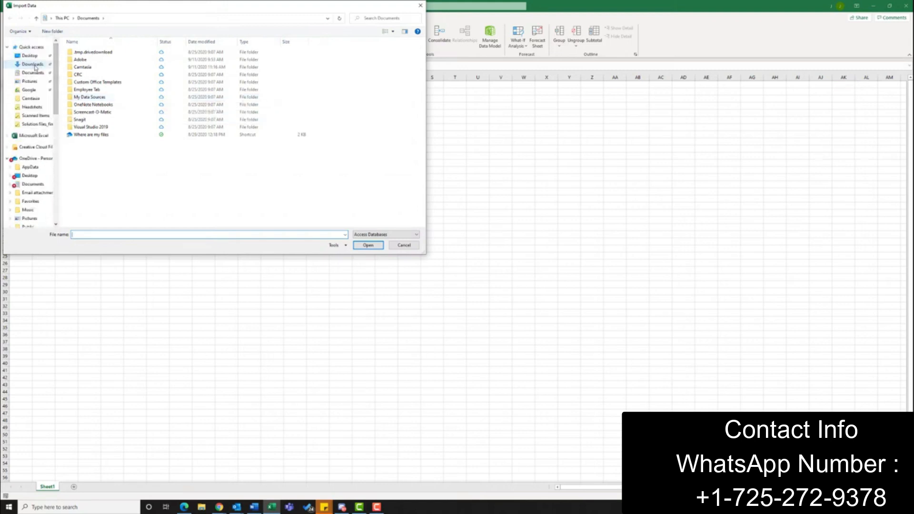
{"action": "left_click", "coordinate": [34, 67]}
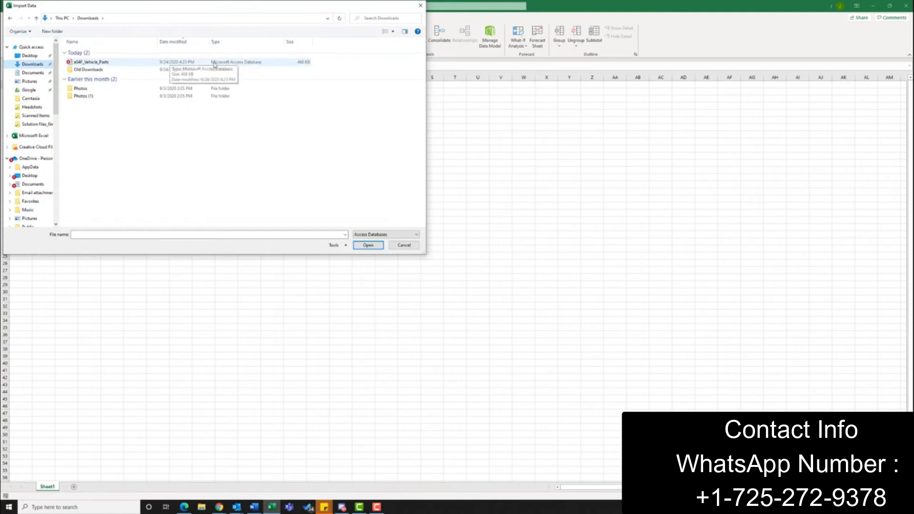
{"action": "left_click", "coordinate": [119, 63]}
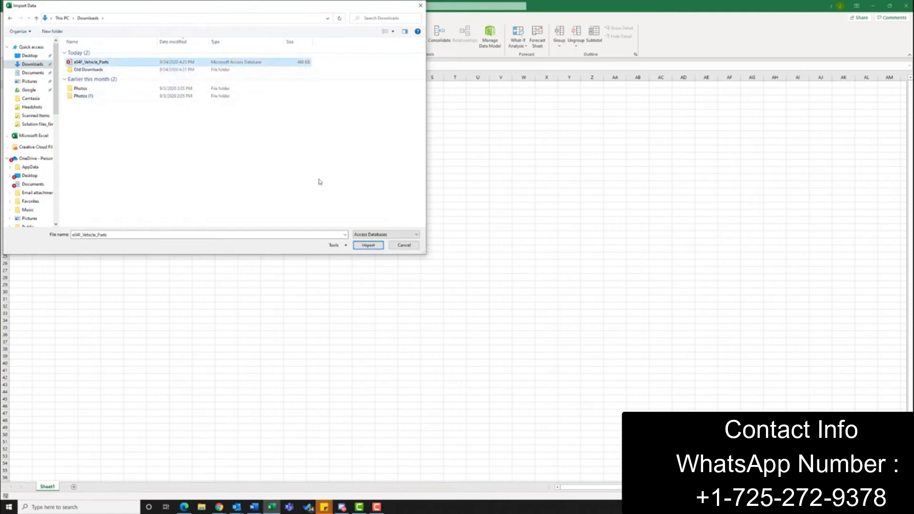
{"action": "left_click", "coordinate": [369, 245]}
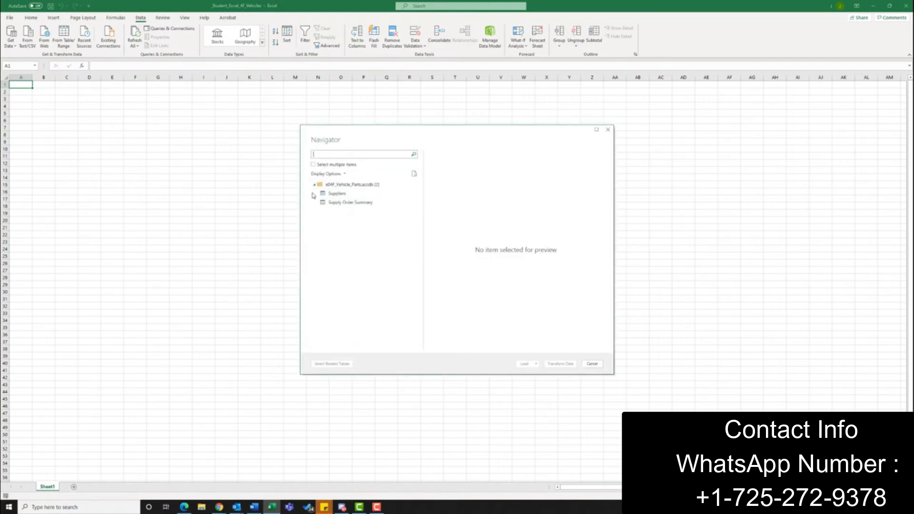
Step: Enable selecting multiple items, choose the Suppliers and Supply Order Summary tables, and load both into the workbook
{"action": "left_click", "coordinate": [313, 165]}
{"action": "left_click", "coordinate": [322, 193]}
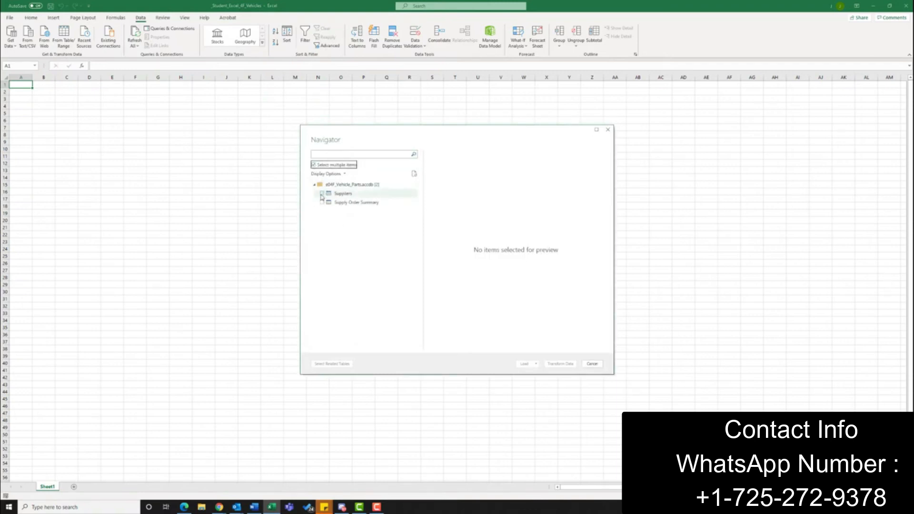
{"action": "left_click", "coordinate": [322, 203]}
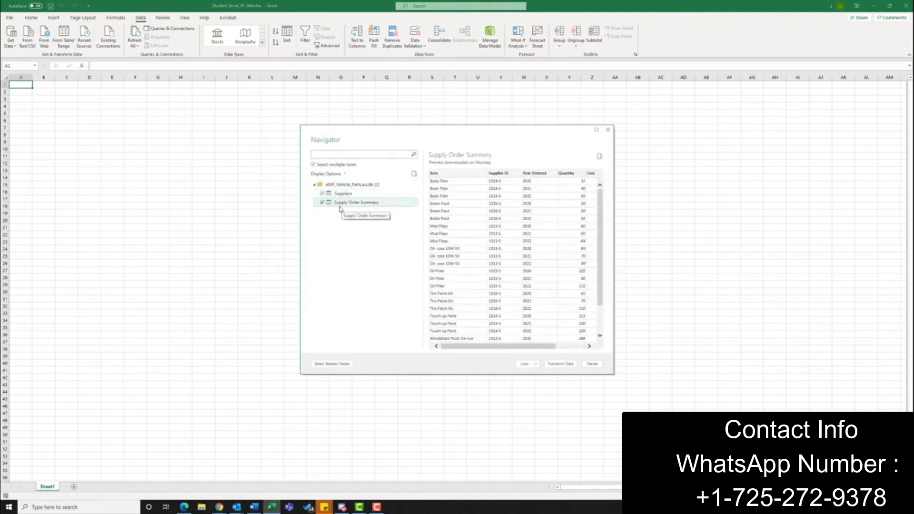
{"action": "left_click", "coordinate": [537, 364]}
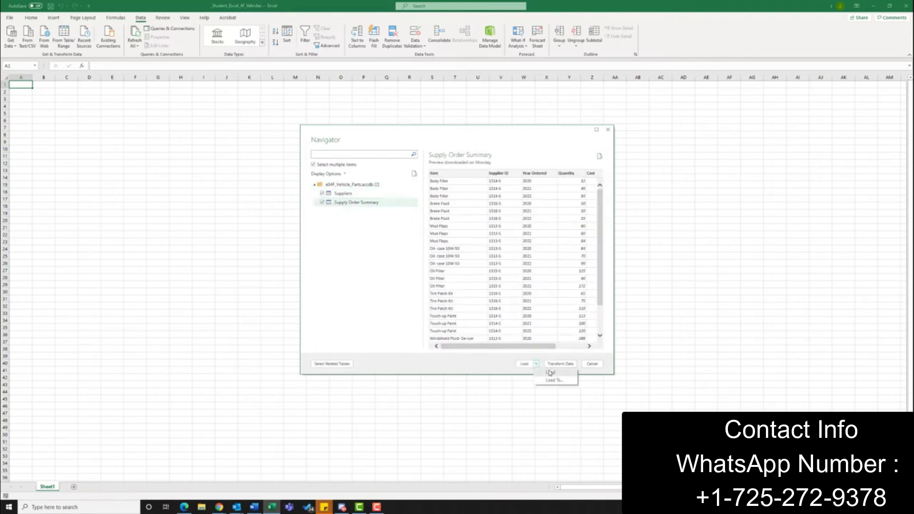
{"action": "left_click", "coordinate": [551, 375]}
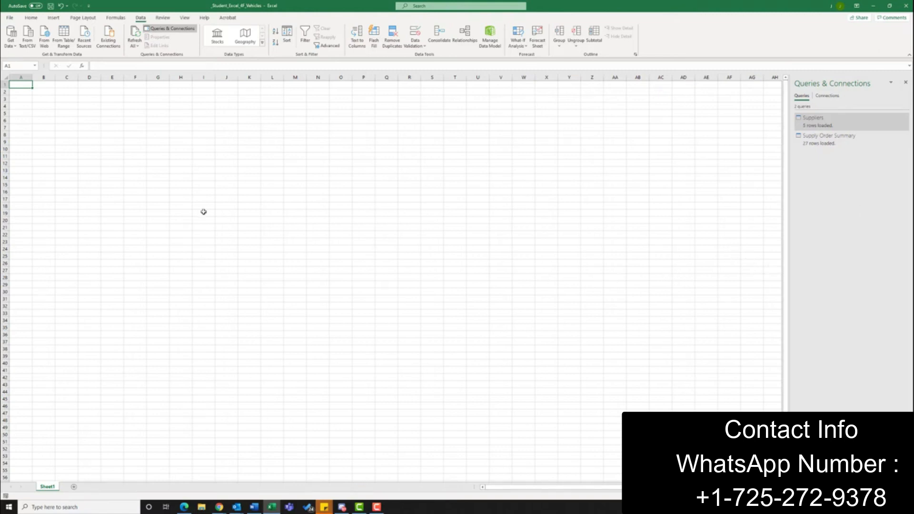
Step: Insert a PivotTable based on the workbook's Data Model in the existing worksheet at Sheet1 cell A1
{"action": "left_click", "coordinate": [54, 18]}
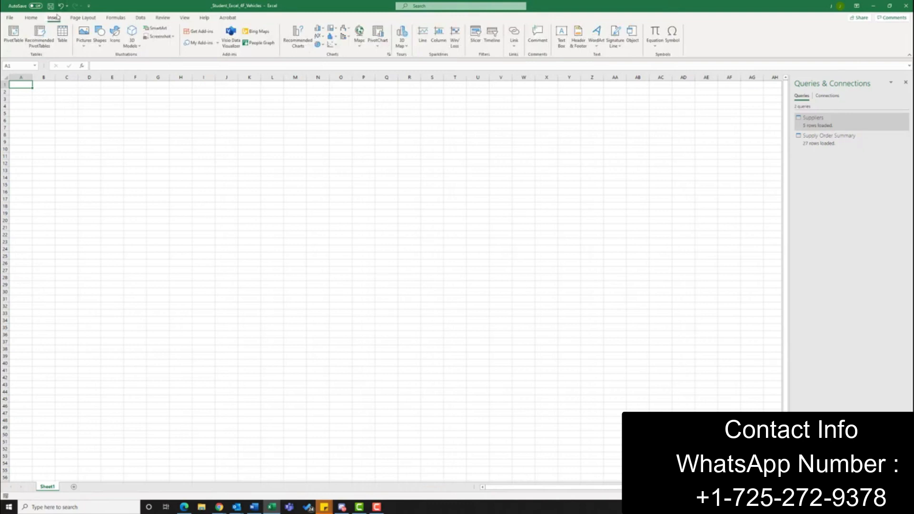
{"action": "left_click", "coordinate": [13, 38]}
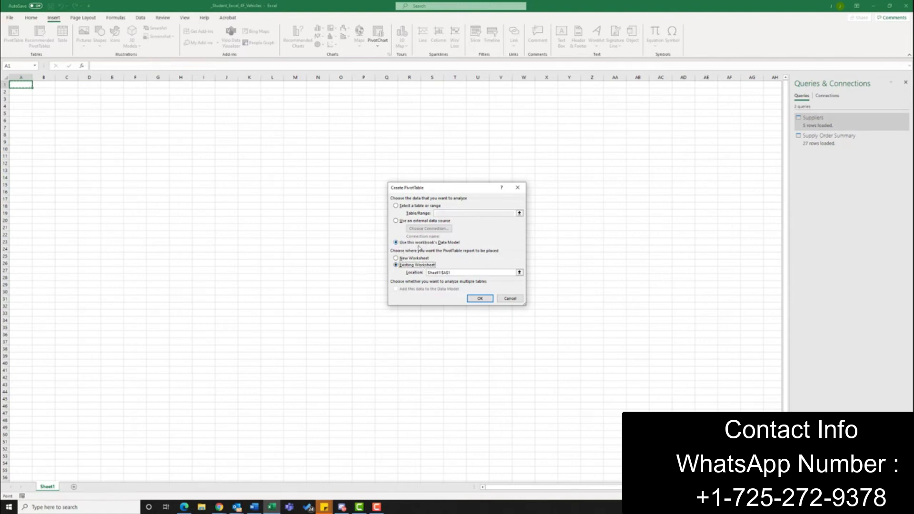
{"action": "left_click", "coordinate": [481, 299]}
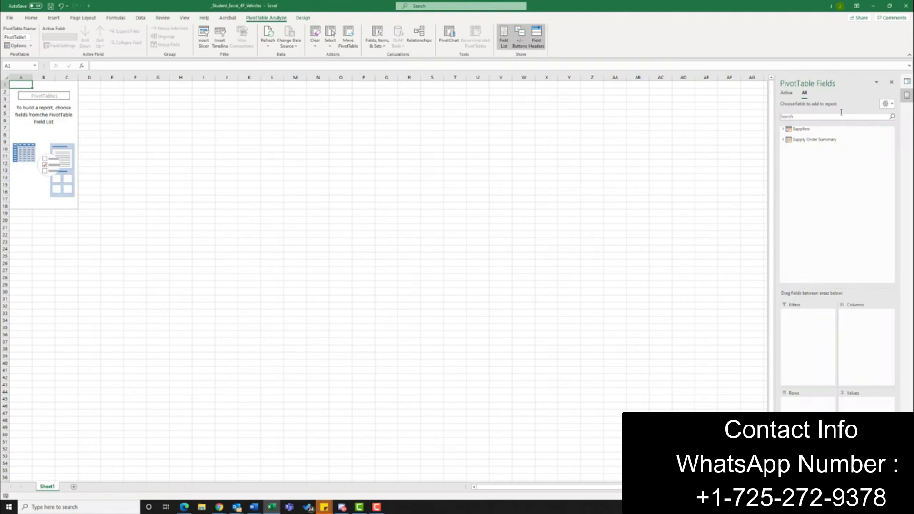
Step: Lay out the PivotTable with Supplier from Suppliers as columns, and Item as rows and Quantity as values from Supply Order Summary
{"action": "left_click", "coordinate": [783, 129]}
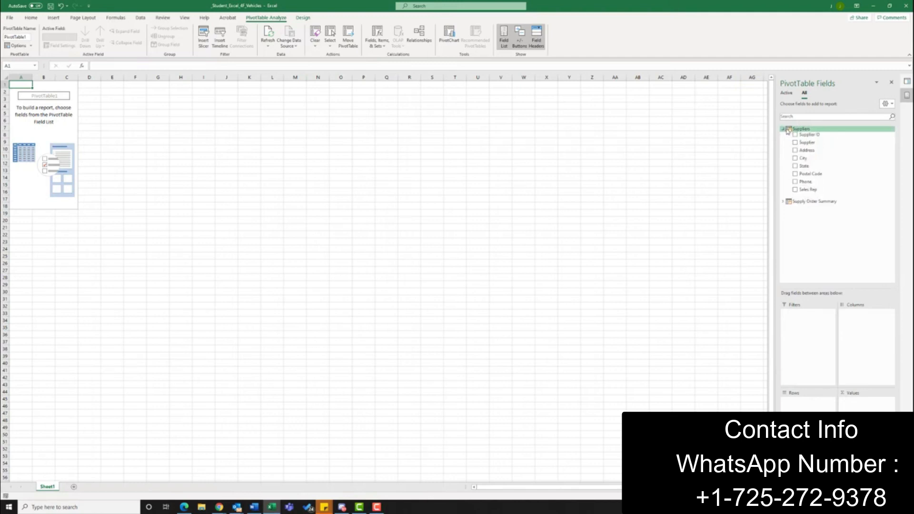
{"action": "left_click", "coordinate": [783, 202]}
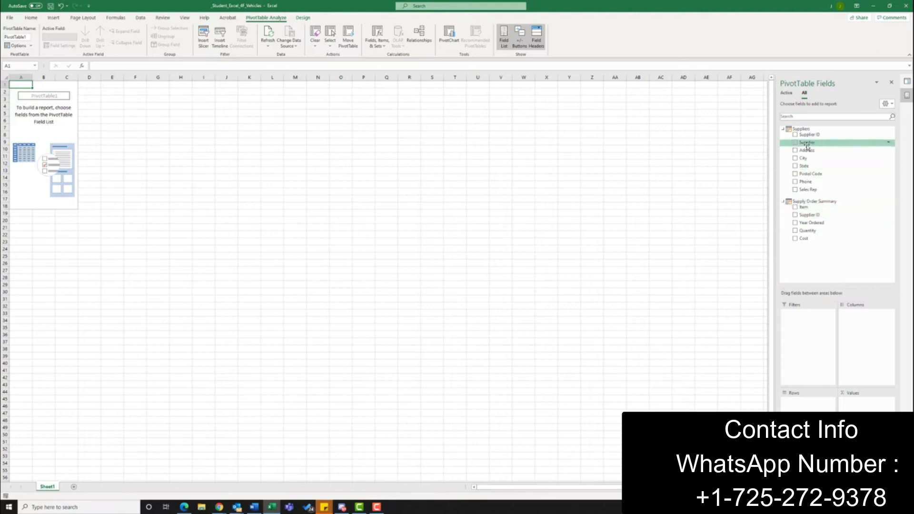
{"action": "left_click_drag", "start_coordinate": [808, 145], "coordinate": [868, 342]}
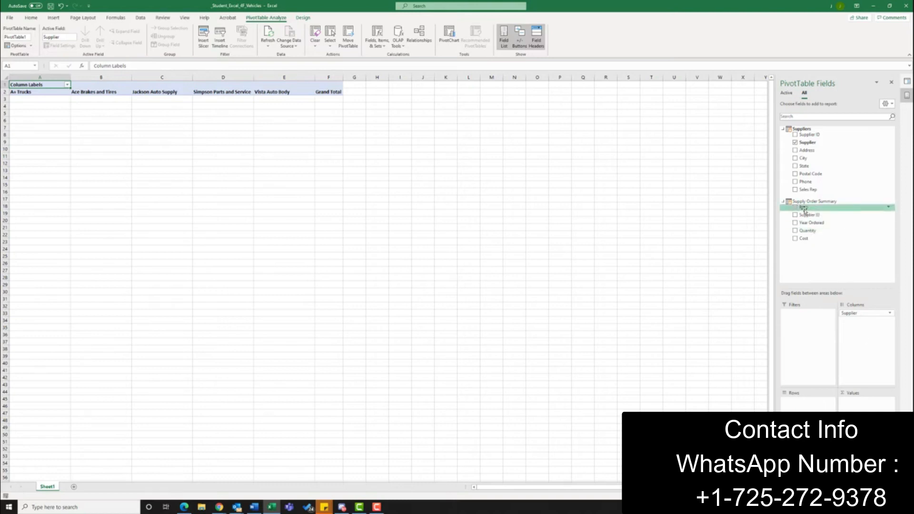
{"action": "left_click_drag", "start_coordinate": [809, 216], "coordinate": [807, 402]}
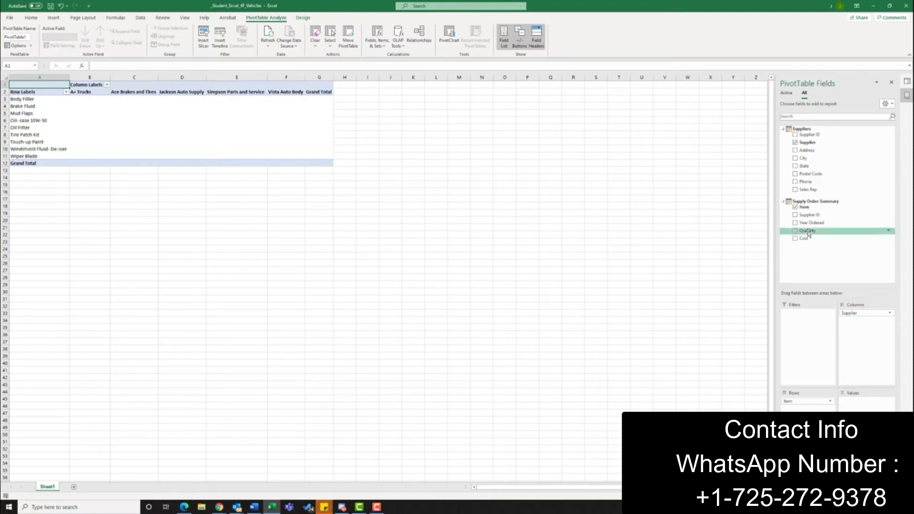
{"action": "left_click_drag", "start_coordinate": [808, 234], "coordinate": [864, 403]}
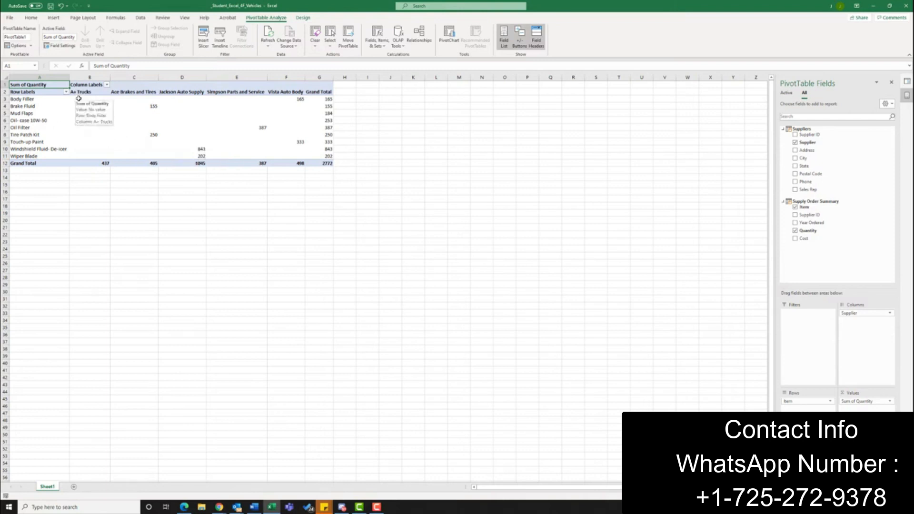
Step: Format the PivotTable values in B3:G12 as Number with a thousands separator and zero decimal places
{"action": "mouse_move", "coordinate": [79, 101]}
{"action": "left_mouse_down"}
{"action": "mouse_move", "coordinate": [200, 131]}
{"action": "mouse_move", "coordinate": [262, 161]}
{"action": "mouse_move", "coordinate": [318, 160]}
{"action": "left_mouse_up"}
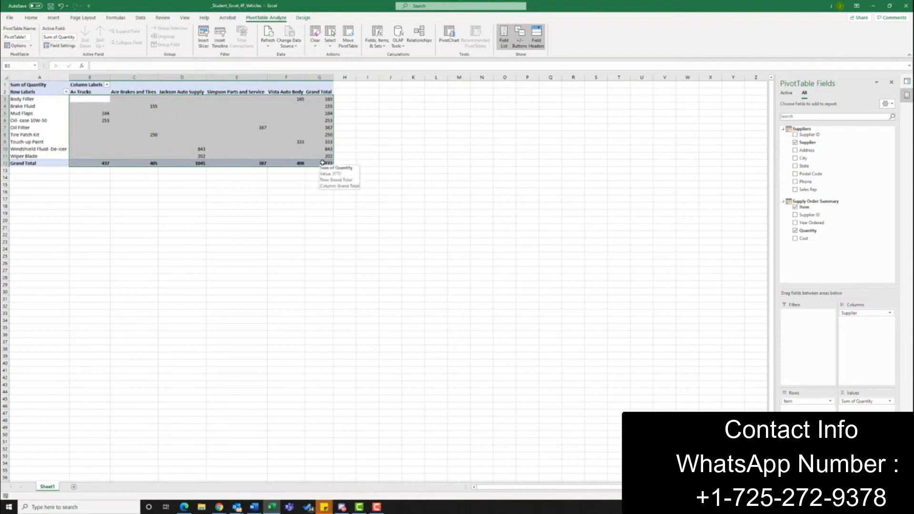
{"action": "left_click", "coordinate": [29, 21]}
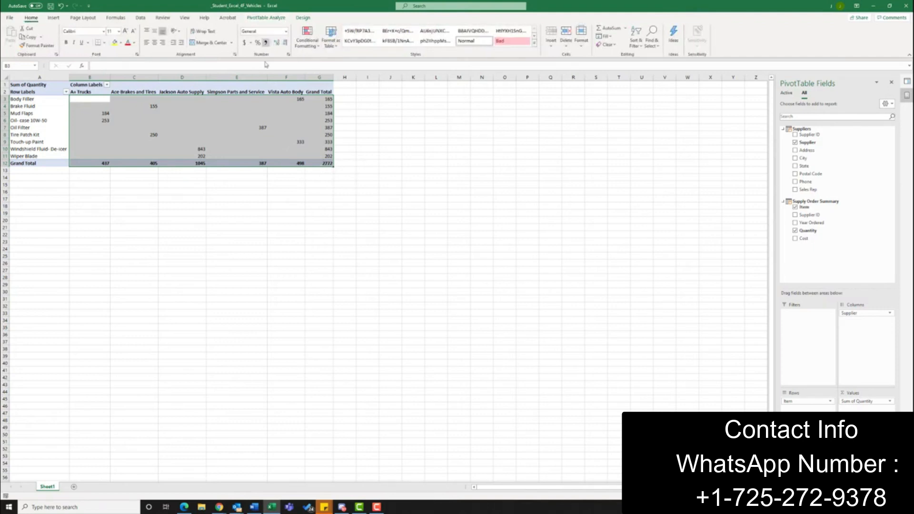
{"action": "left_click", "coordinate": [288, 55]}
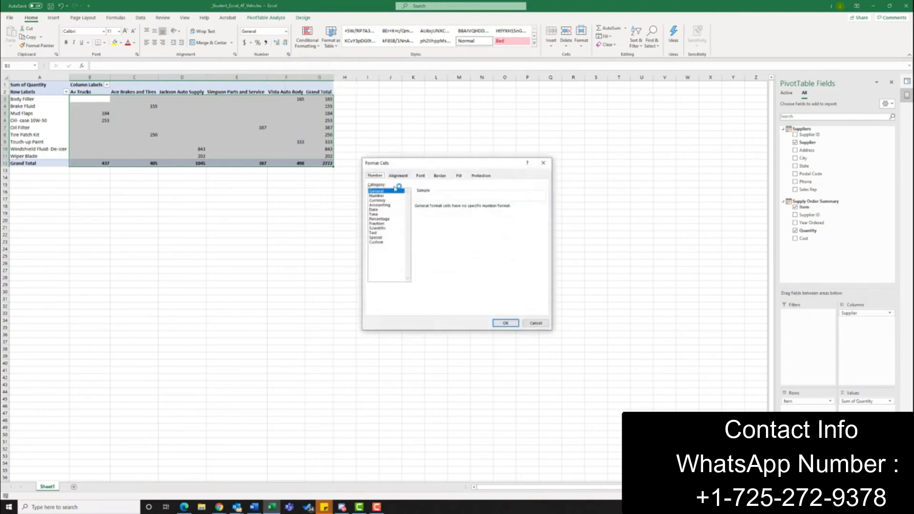
{"action": "left_click", "coordinate": [377, 196]}
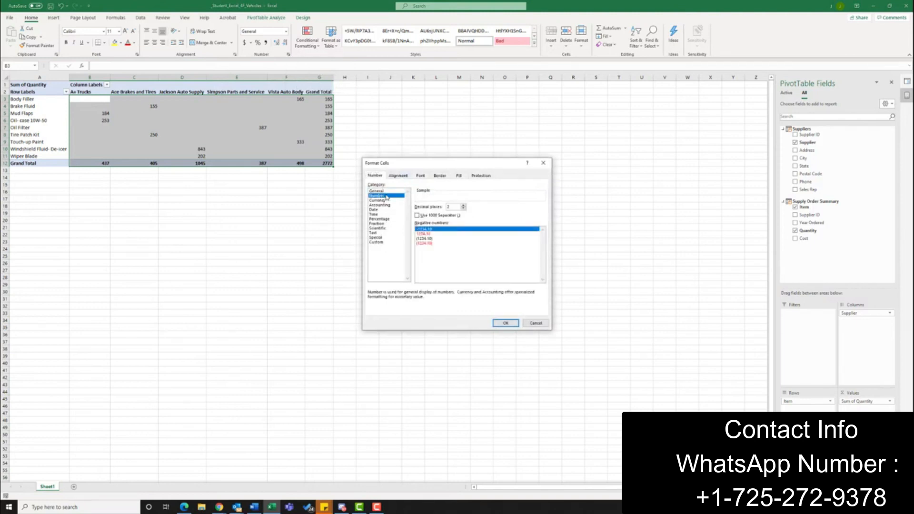
{"action": "left_click", "coordinate": [417, 215]}
{"action": "left_click", "coordinate": [463, 209]}
{"action": "left_click", "coordinate": [463, 209]}
{"action": "left_click", "coordinate": [506, 324]}
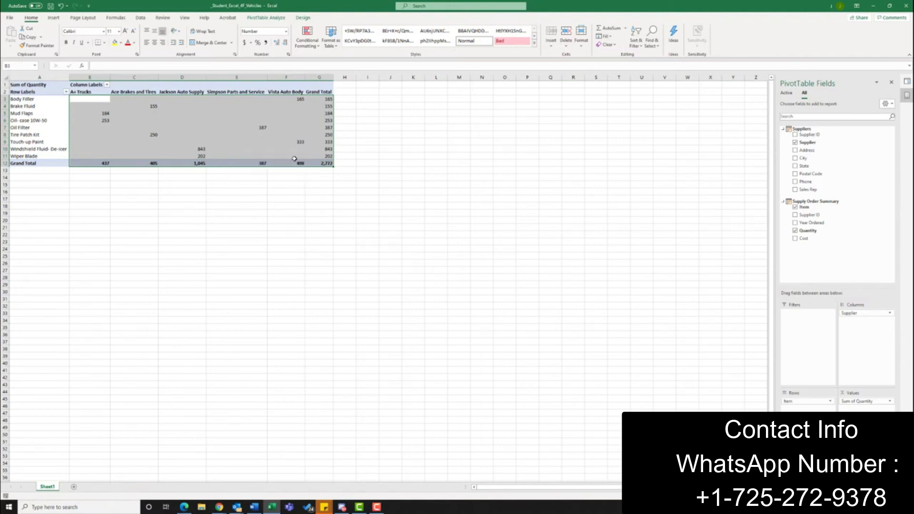
Step: Insert a 3-D Pie PivotChart based on the PivotTable in Sheet1
{"action": "left_click", "coordinate": [238, 129]}
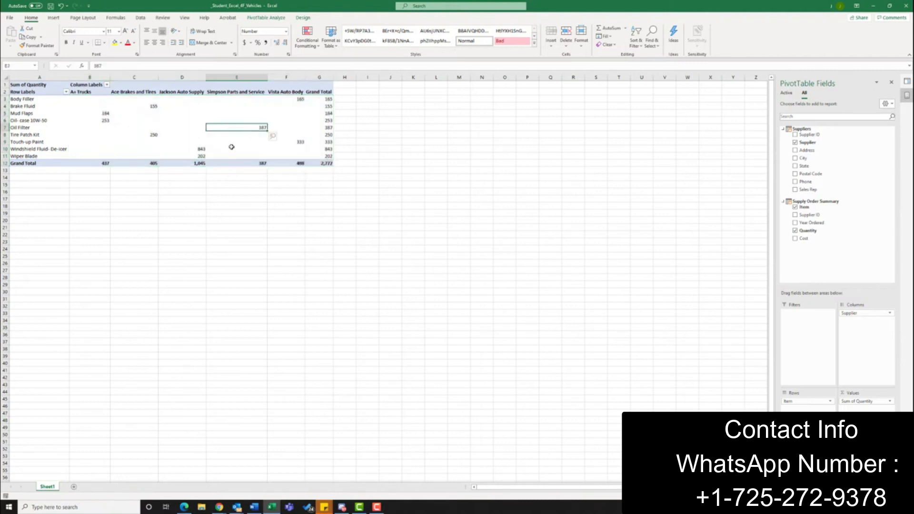
{"action": "left_click", "coordinate": [234, 114]}
{"action": "left_click", "coordinate": [235, 128]}
{"action": "left_click", "coordinate": [54, 18]}
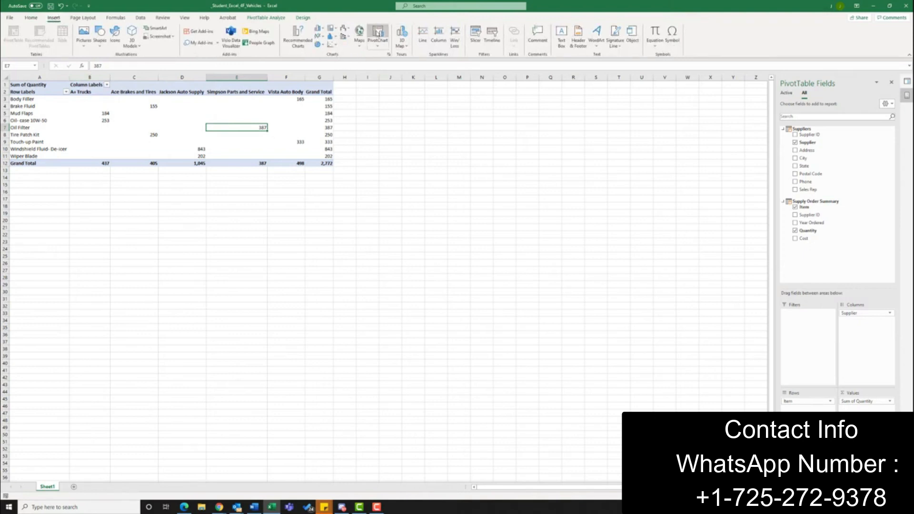
{"action": "left_click", "coordinate": [378, 48]}
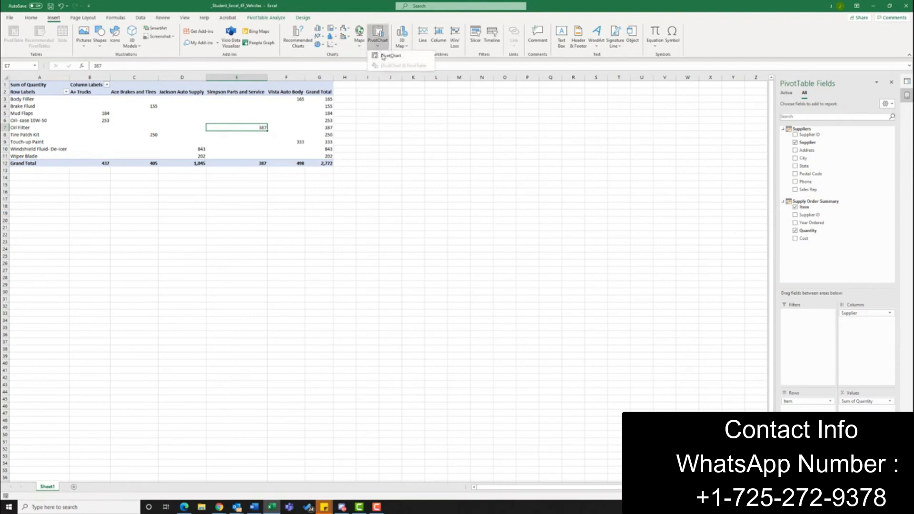
{"action": "left_click", "coordinate": [384, 56]}
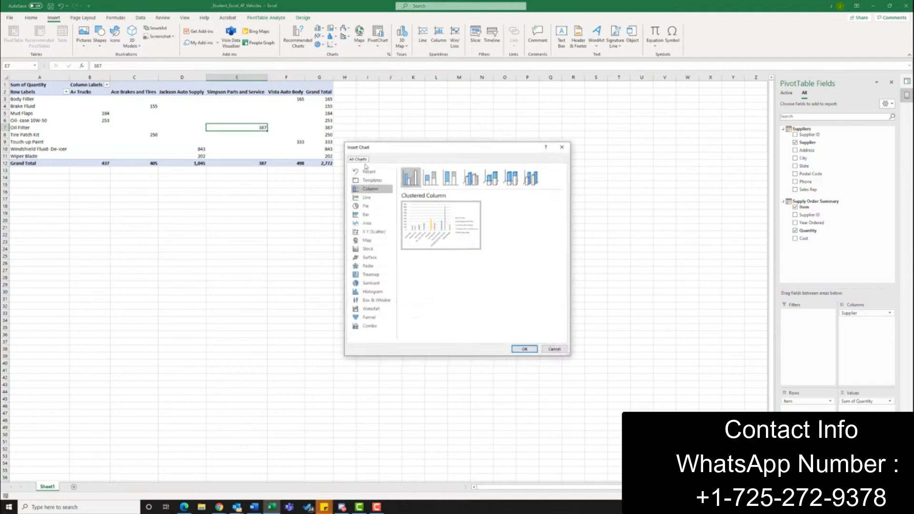
{"action": "left_click", "coordinate": [372, 208]}
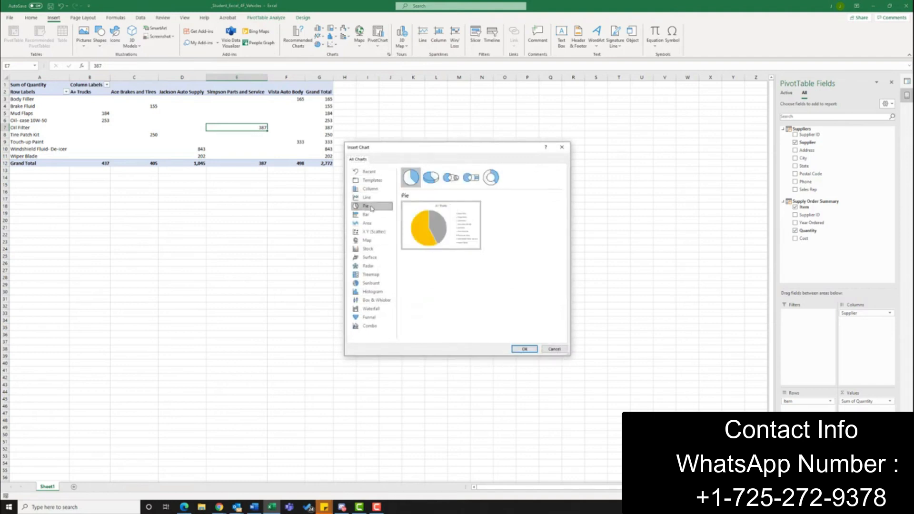
{"action": "left_click", "coordinate": [431, 179]}
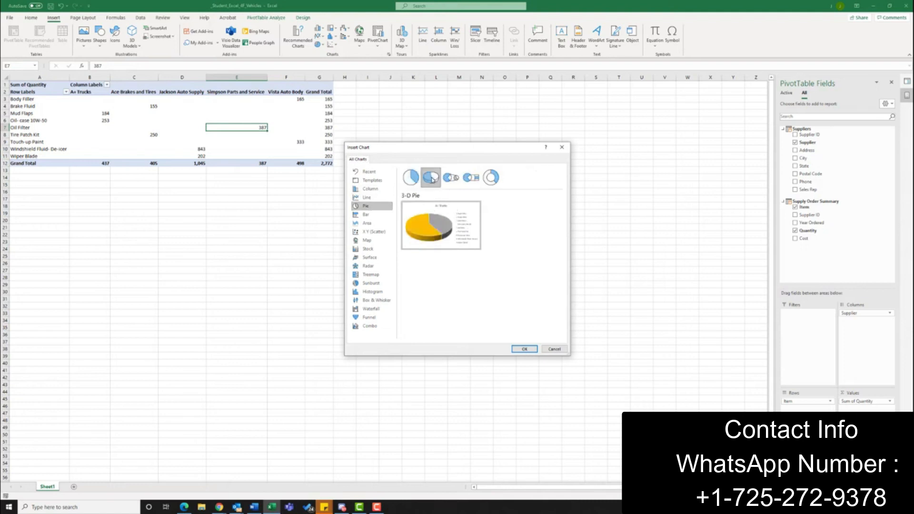
{"action": "left_click", "coordinate": [524, 350]}
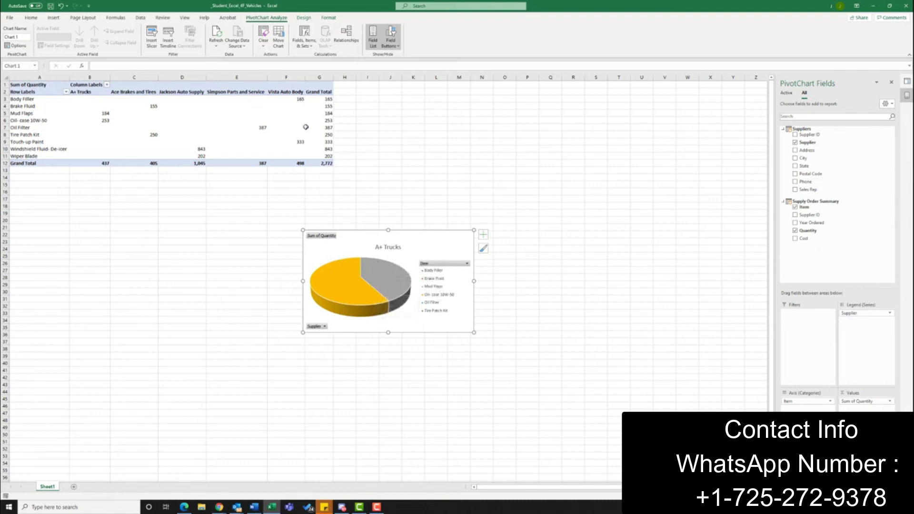
Step: Move the pie PivotChart to a new chart sheet named Vehicle Supplies Chart
{"action": "left_click", "coordinate": [306, 18]}
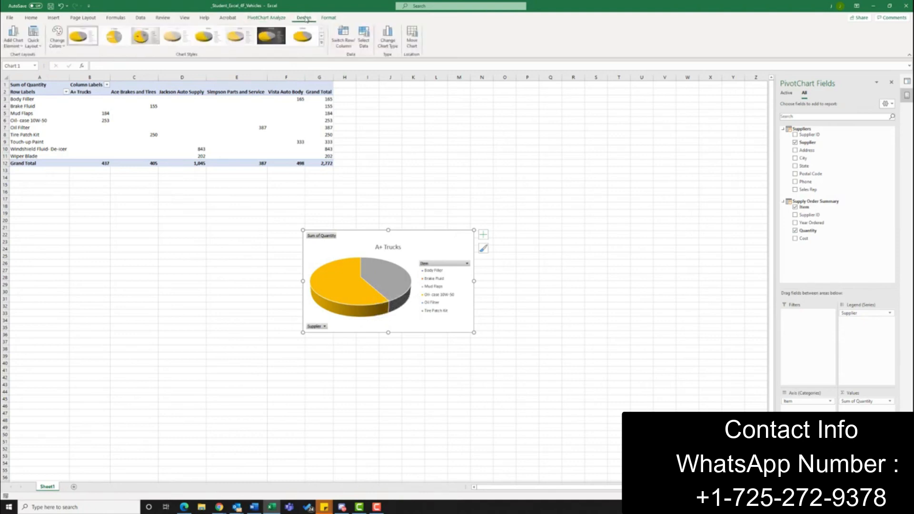
{"action": "left_click", "coordinate": [411, 41]}
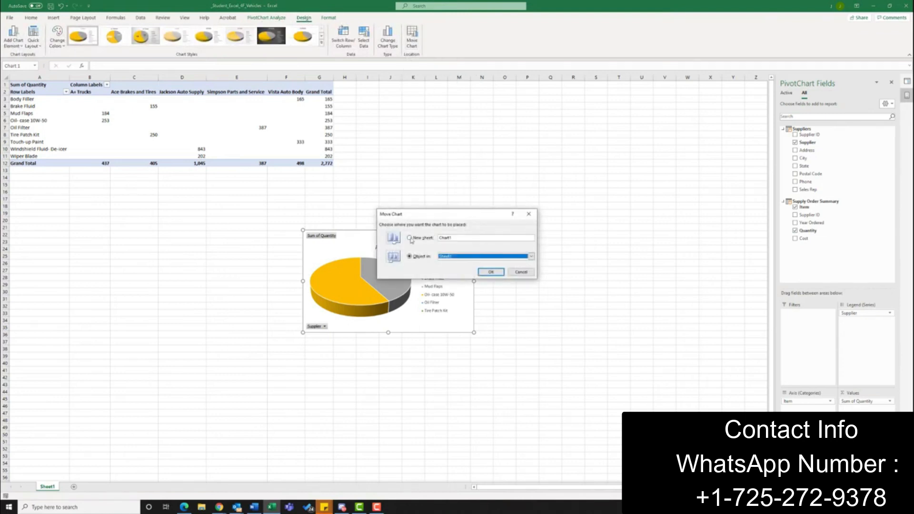
{"action": "left_click", "coordinate": [411, 239]}
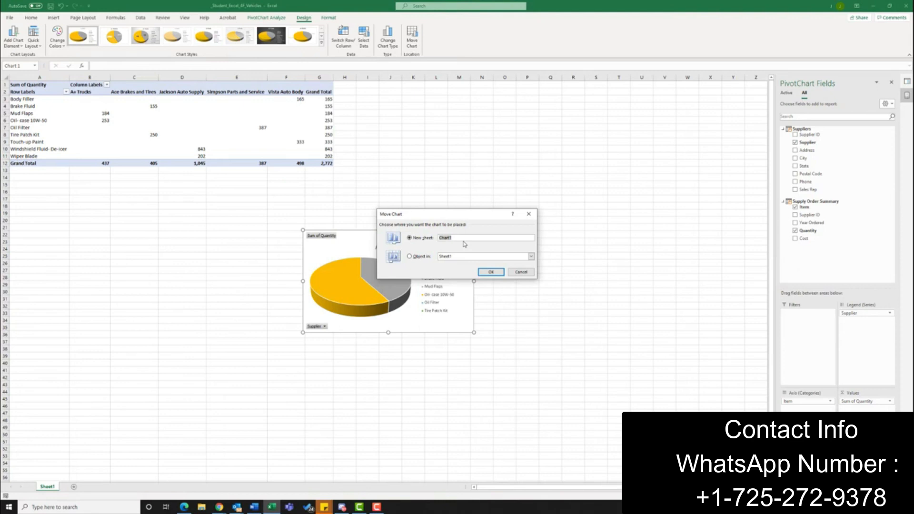
{"action": "type", "text": "Vehicle Supplies"}
{"action": "left_click", "coordinate": [491, 272]}
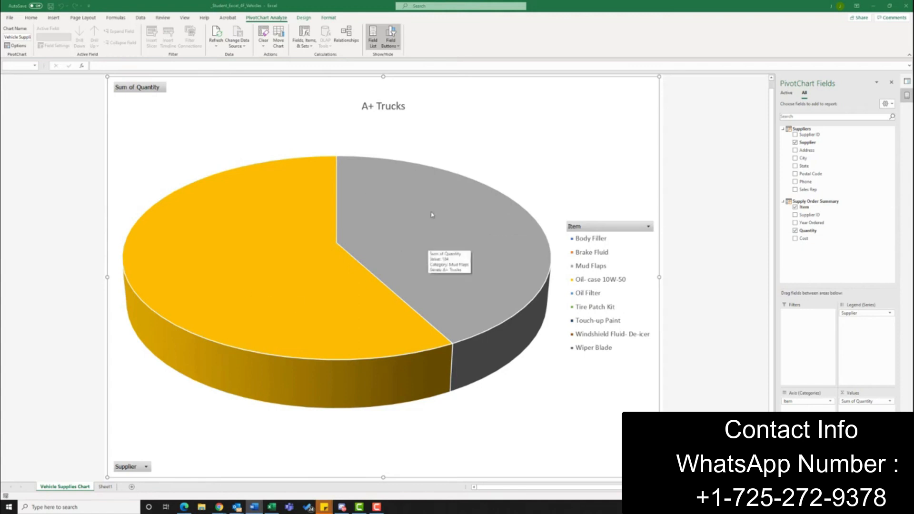
Step: Move the Supplier field from the PivotChart's legend series to its axis categories, below Item
{"action": "mouse_move", "coordinate": [486, 215]}
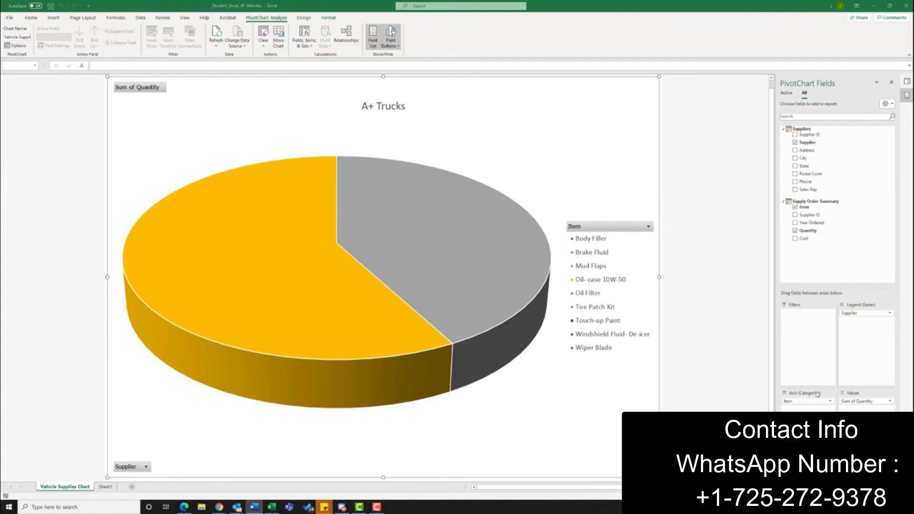
{"action": "left_click_drag", "start_coordinate": [858, 314], "coordinate": [809, 409]}
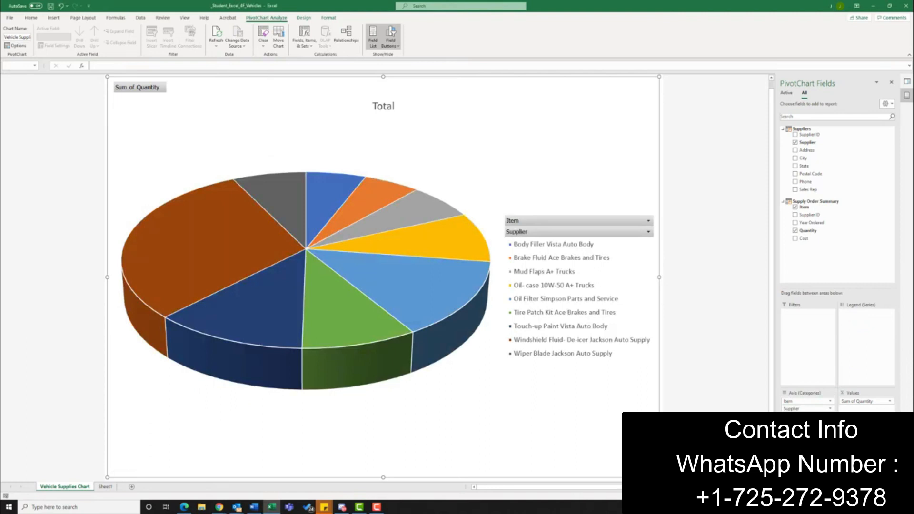